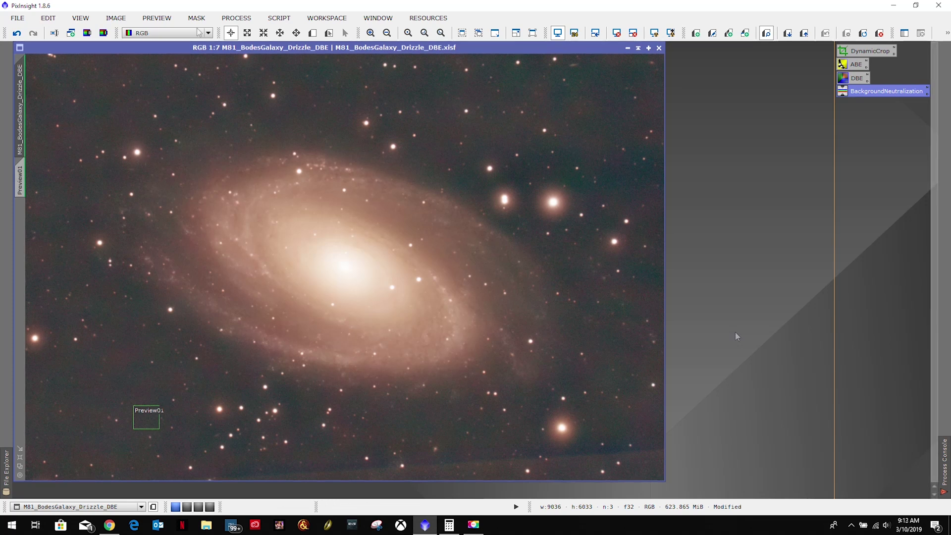
Go to PhotometricColorCalibration under PROCESS > All Processes.
{"action": "left_click", "coordinate": [237, 18]}
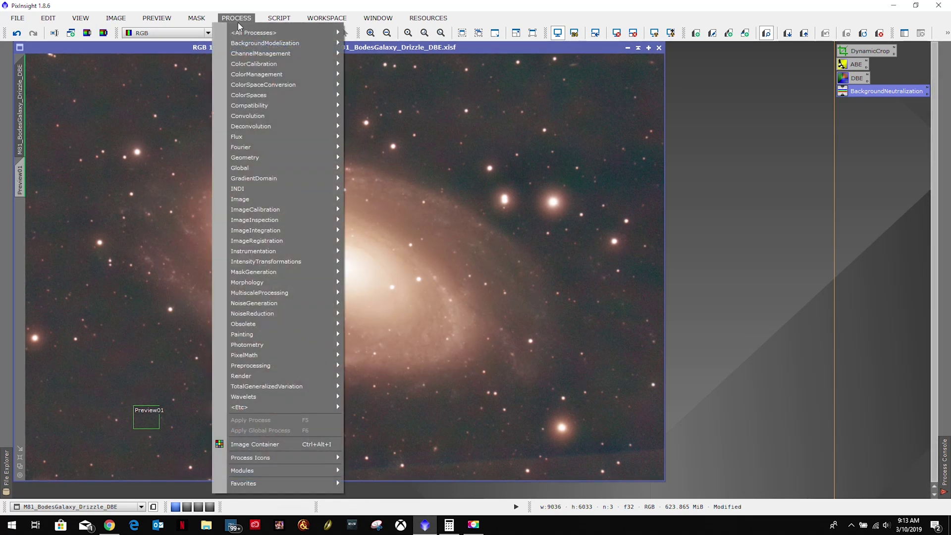
{"action": "mouse_move", "coordinate": [337, 29]}
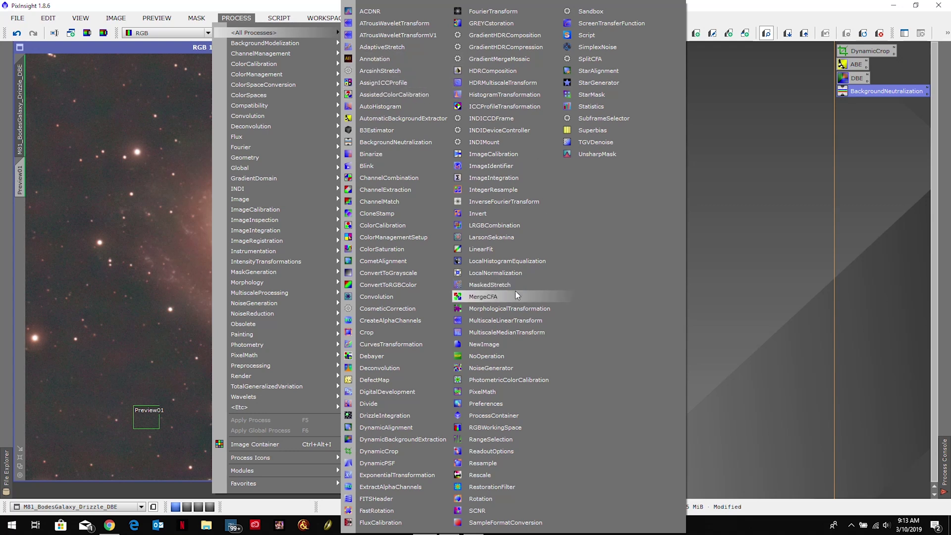
Open PhotometricColorCalibration and set its database server to CFA Harvard, Cambridge, USA.
{"action": "left_click", "coordinate": [499, 382]}
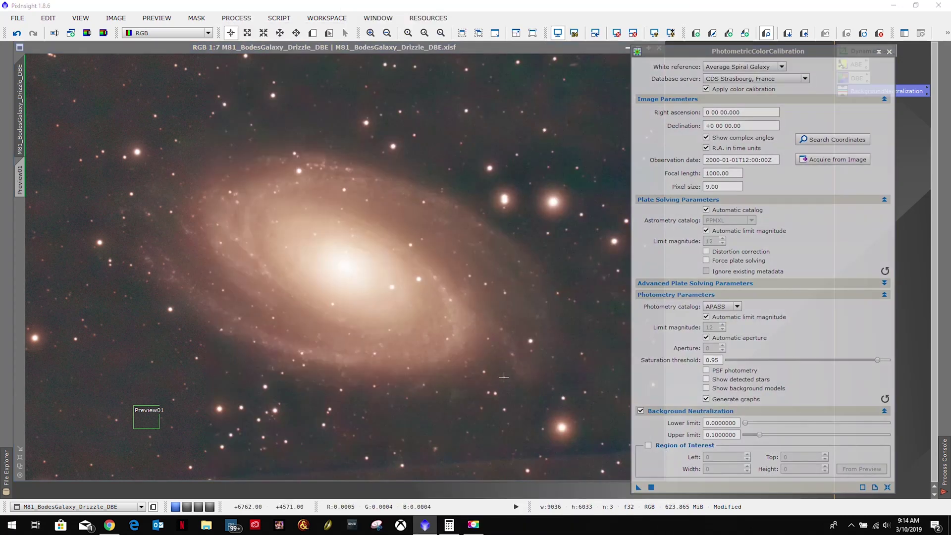
{"action": "left_click_drag", "start_coordinate": [686, 52], "coordinate": [724, 48]}
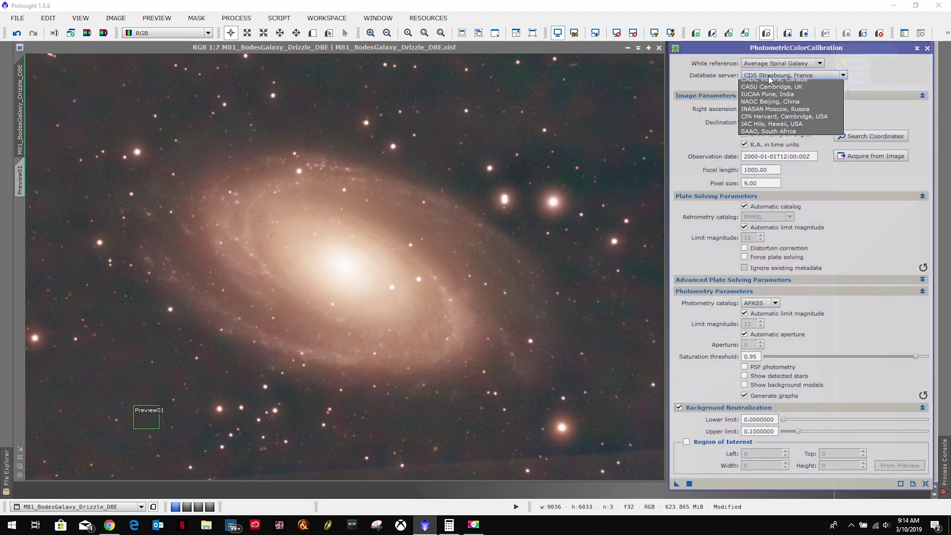
{"action": "left_click", "coordinate": [765, 77]}
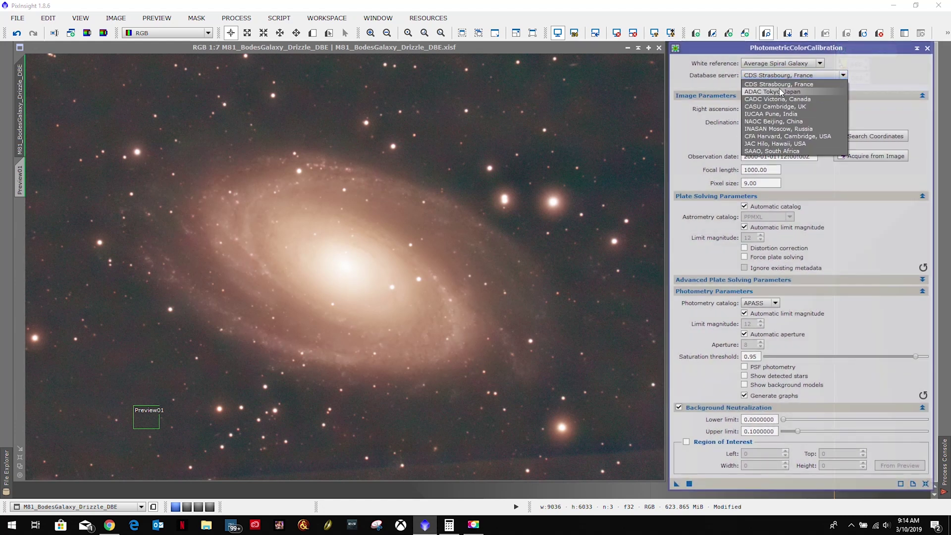
{"action": "left_click", "coordinate": [770, 136]}
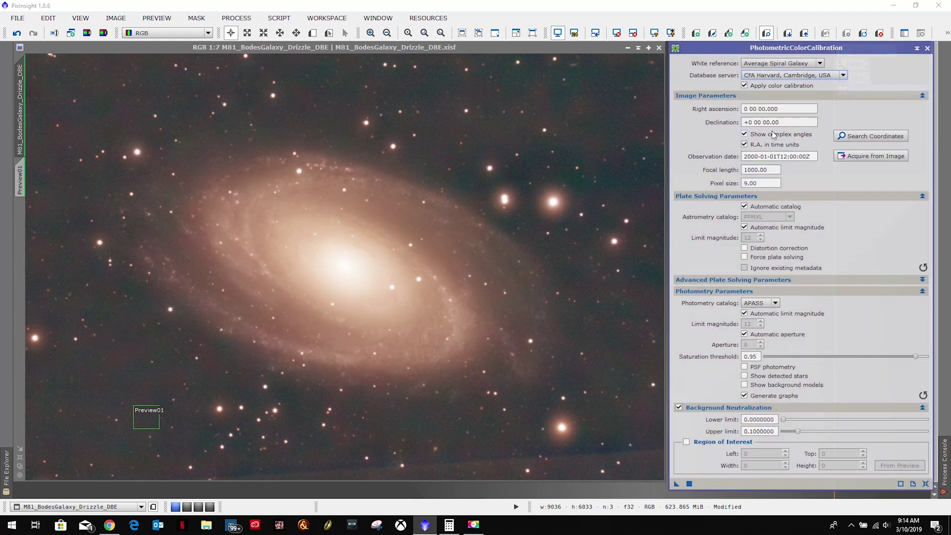
Search M81 online and fill in RA 9 55 33.173, Dec +69 03 55.06.
{"action": "left_click", "coordinate": [859, 138]}
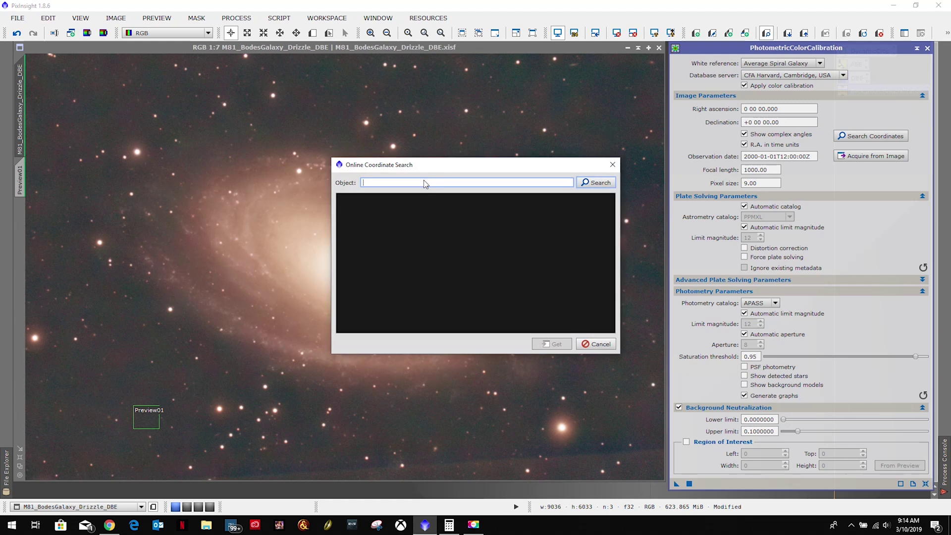
{"action": "type", "text": "M81"}
{"action": "left_click", "coordinate": [593, 185]}
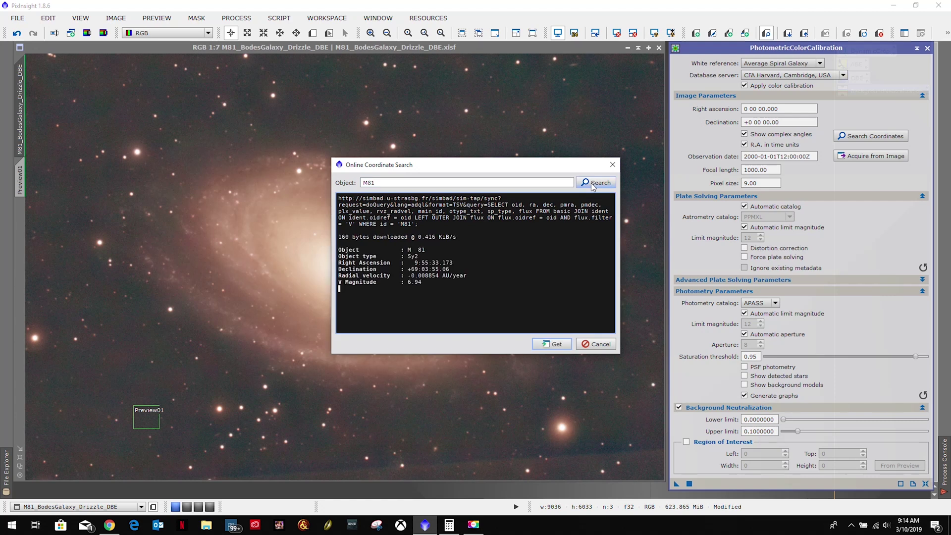
{"action": "left_click", "coordinate": [569, 344]}
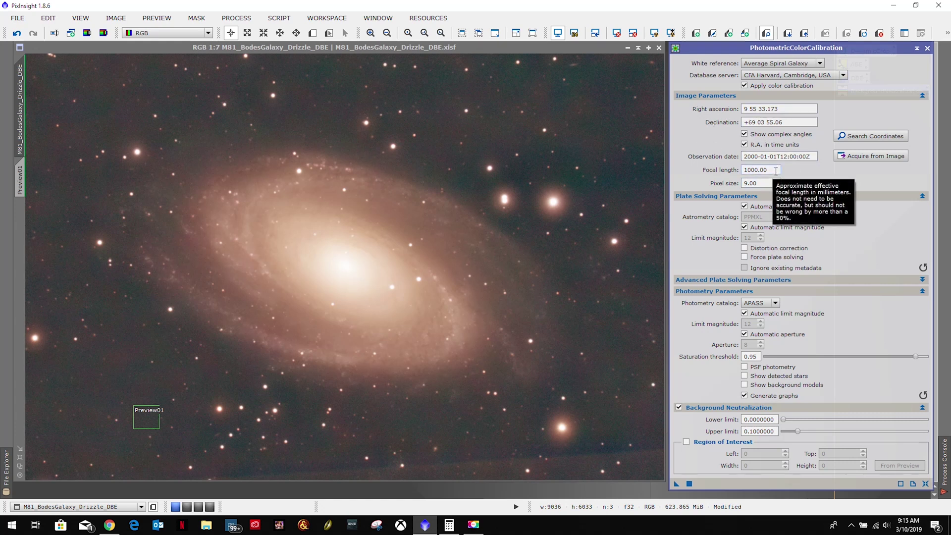
Enter focal length 1960 and pixel size 3.72 in the calibration settings.
{"action": "double_click", "coordinate": [776, 169]}
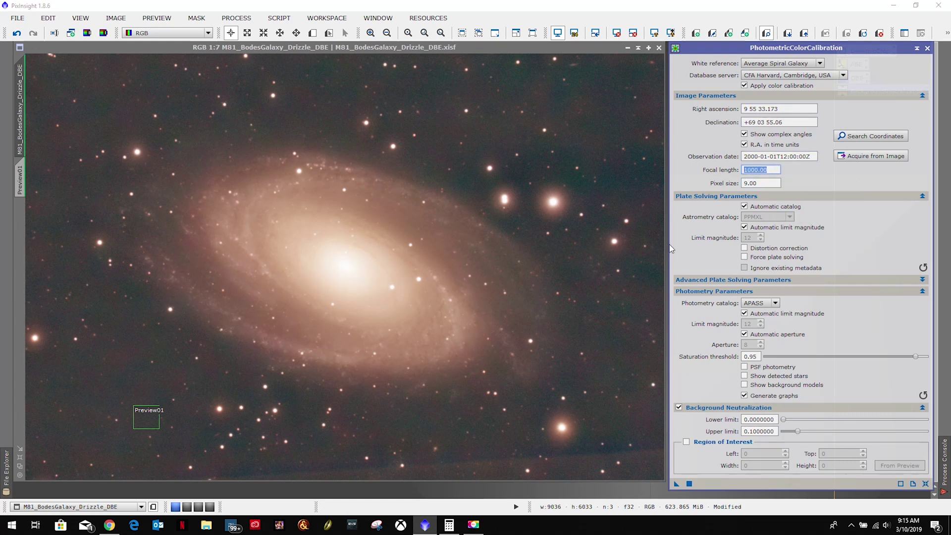
{"action": "type", "text": "1960"}
{"action": "double_click", "coordinate": [775, 183]}
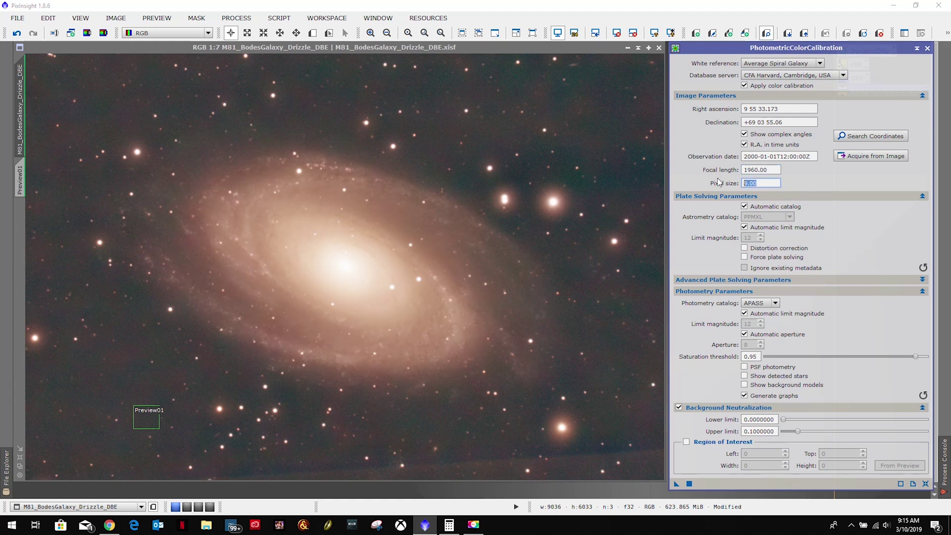
{"action": "type", "text": "3.72"}
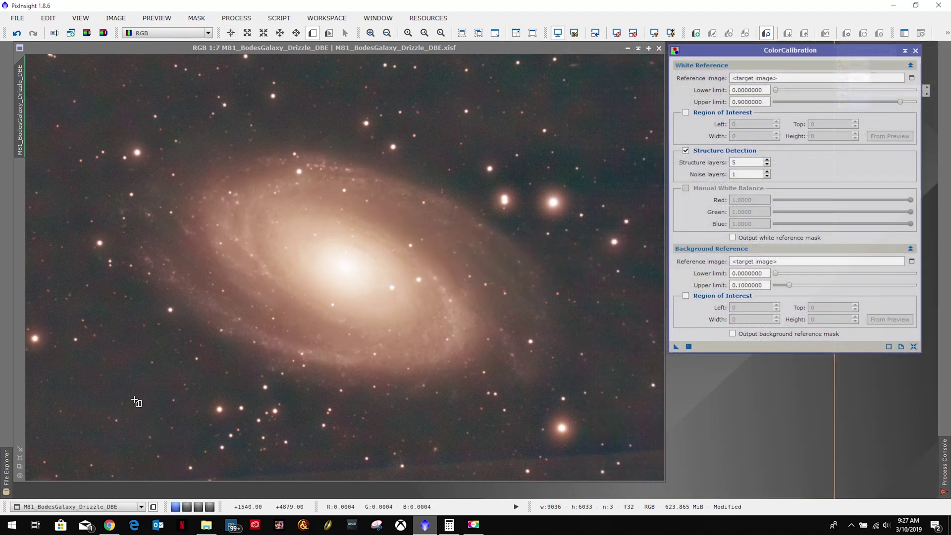
Pan to a dark star field left of the galaxy and draw a preview over it.
{"action": "scroll", "coordinate": [132, 412], "scroll_direction": "down", "scroll_amount": 2}
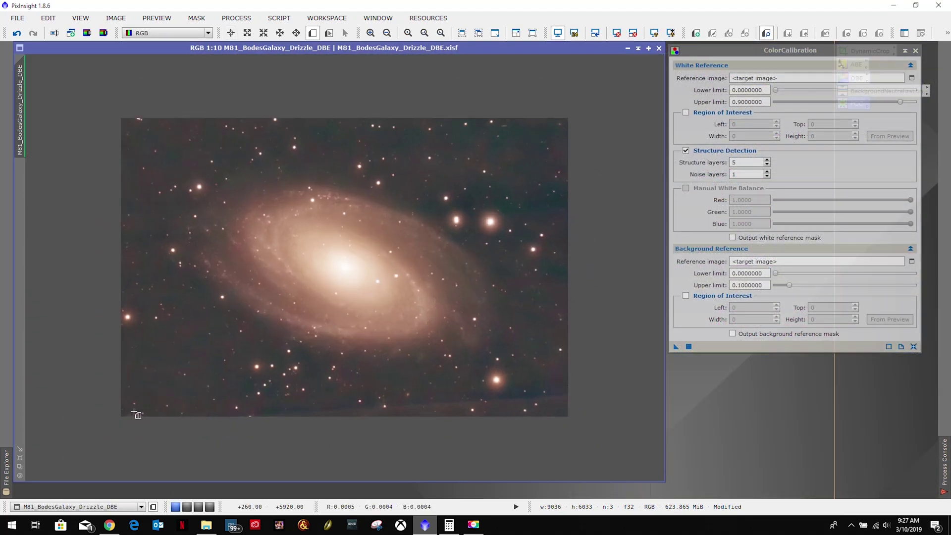
{"action": "scroll", "coordinate": [133, 412], "scroll_direction": "up", "scroll_amount": 8}
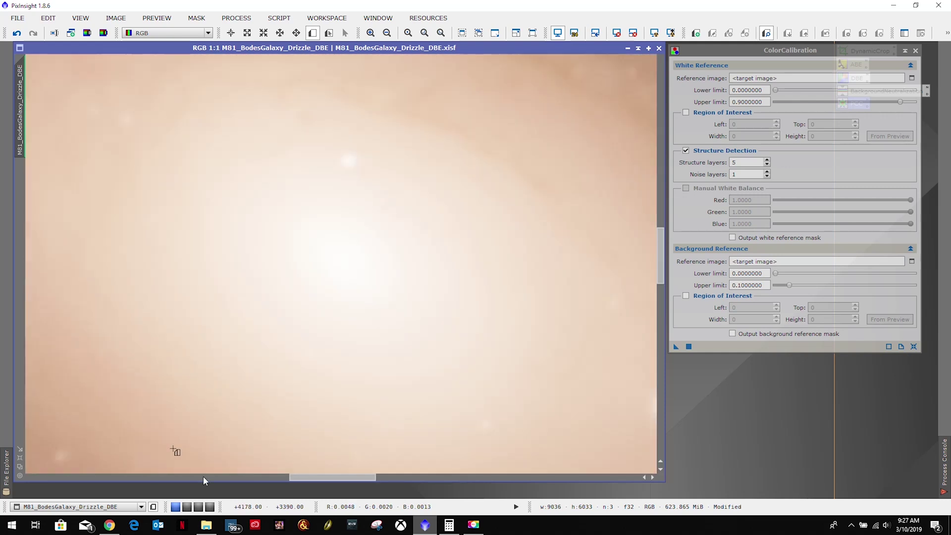
{"action": "left_click_drag", "start_coordinate": [318, 477], "coordinate": [119, 476]}
{"action": "left_click_drag", "start_coordinate": [659, 251], "coordinate": [667, 289]}
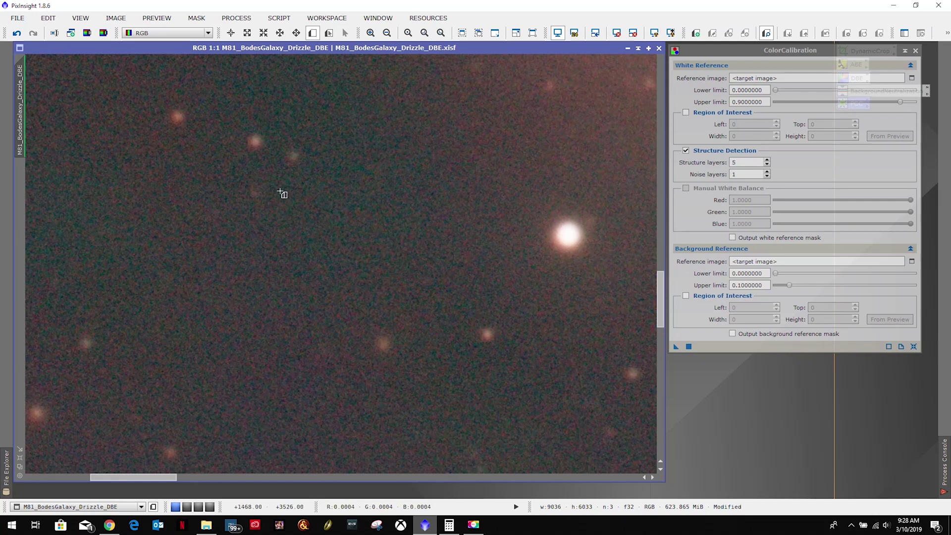
{"action": "left_click_drag", "start_coordinate": [300, 190], "coordinate": [436, 294]}
{"action": "key", "text": "minus"}
{"action": "key", "text": "minus"}
{"action": "key", "text": "minus"}
{"action": "key", "text": "minus"}
{"action": "key", "text": "minus"}
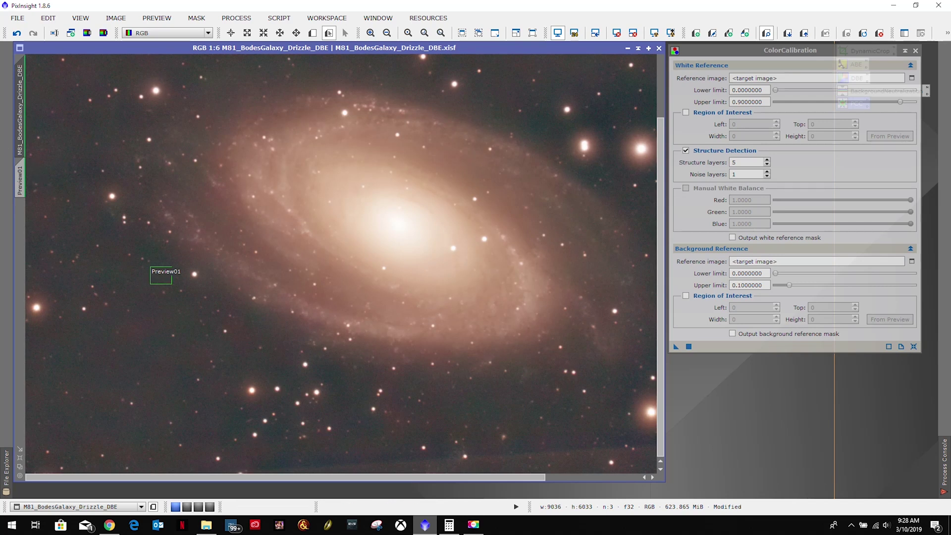
Delete the old Preview01 and zoom to 1:1 on an empty background area.
{"action": "right_click", "coordinate": [20, 187]}
{"action": "left_click", "coordinate": [58, 272]}
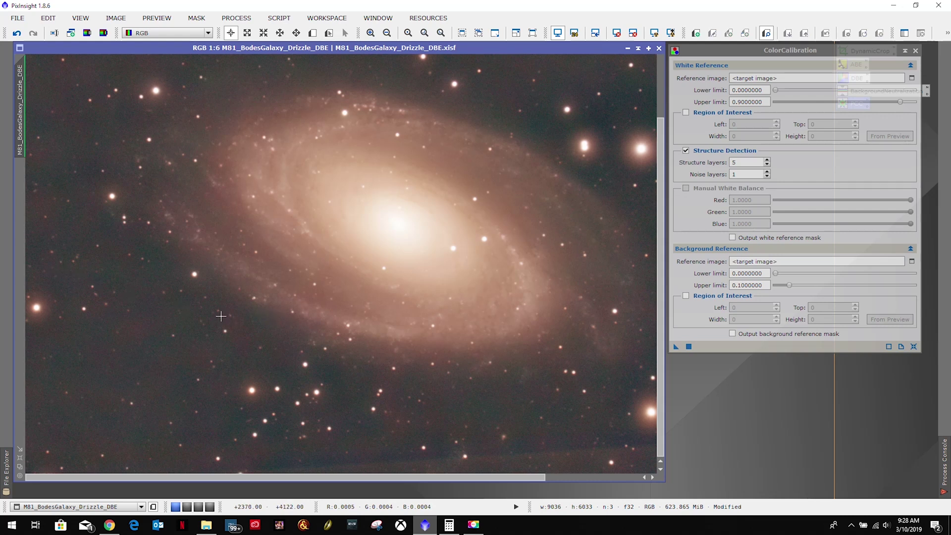
{"action": "key", "text": "ctrl+plus"}
{"action": "key", "text": "ctrl+plus"}
{"action": "key", "text": "ctrl+plus"}
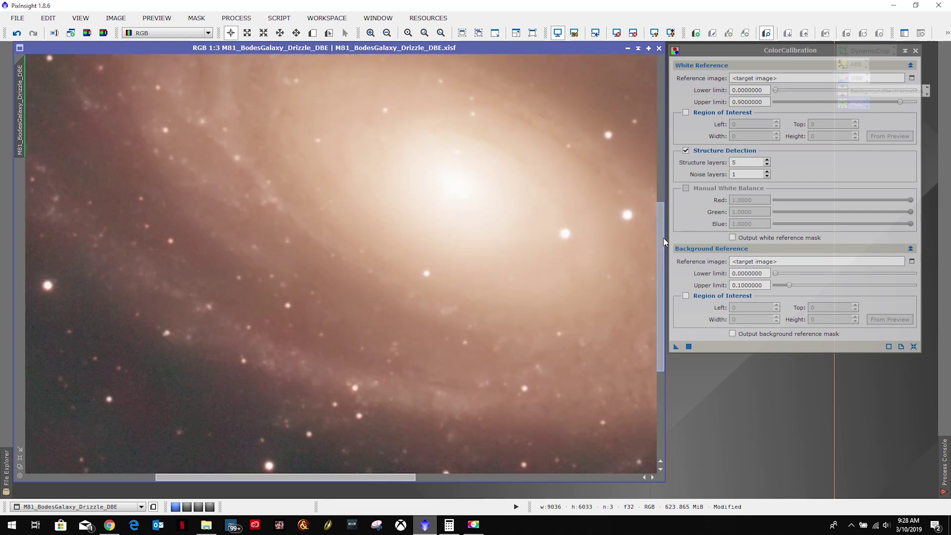
{"action": "scroll", "coordinate": [354, 384], "scroll_direction": "down", "scroll_amount": 5}
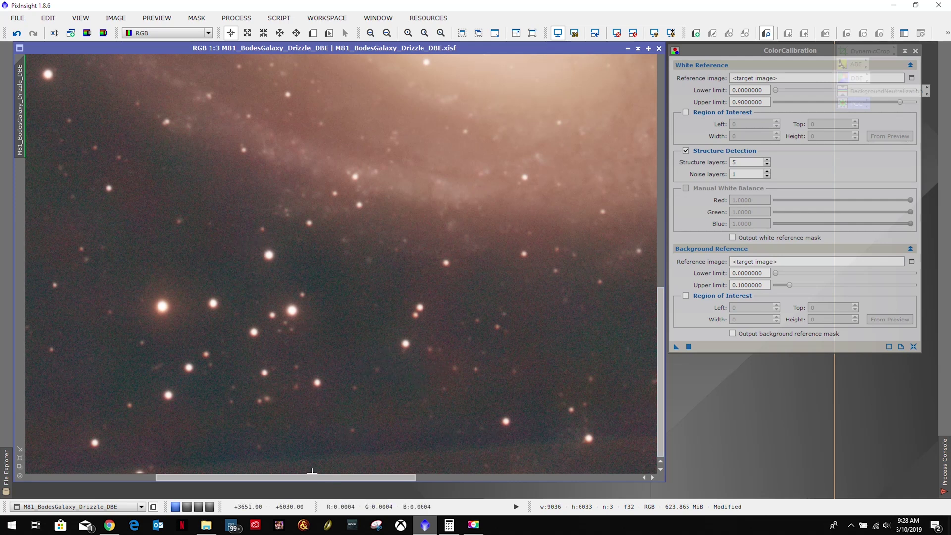
{"action": "left_click_drag", "start_coordinate": [313, 477], "coordinate": [538, 477]}
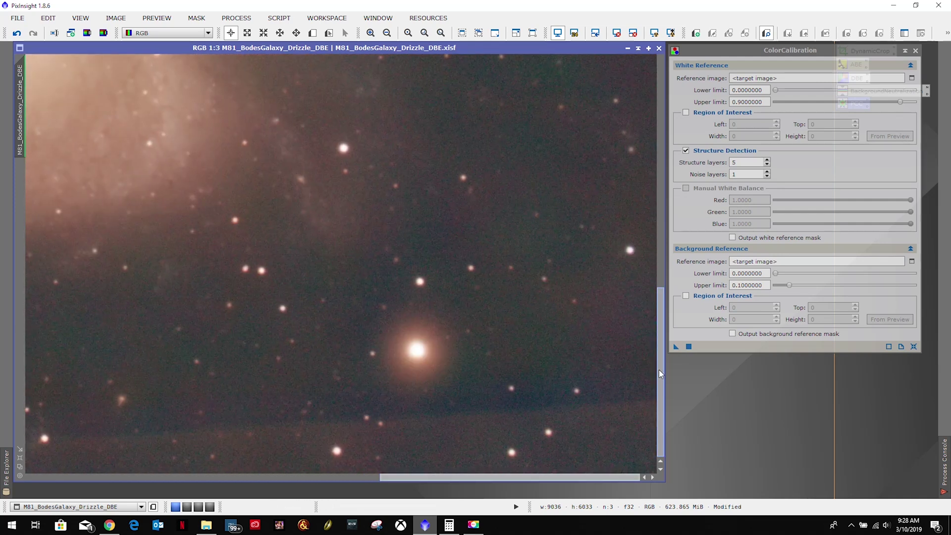
{"action": "left_click_drag", "start_coordinate": [660, 374], "coordinate": [654, 127]}
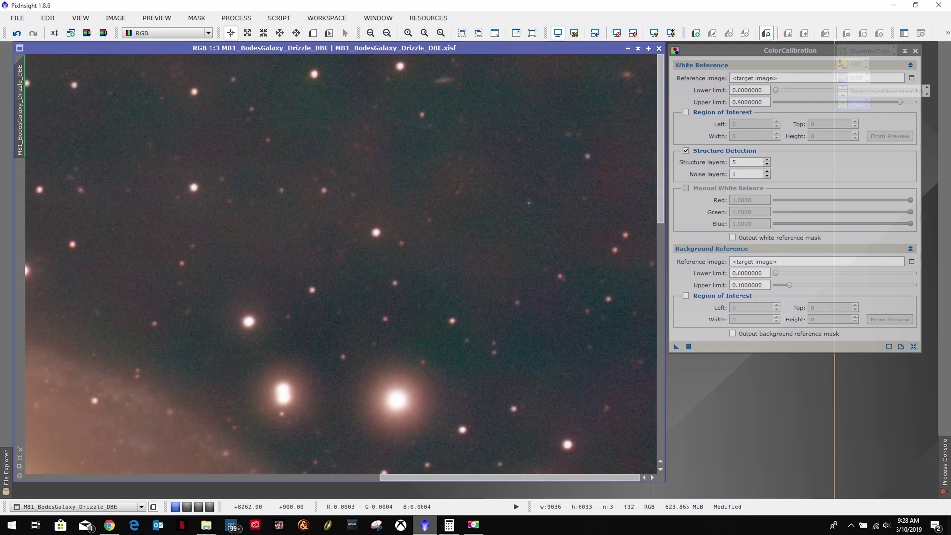
{"action": "scroll", "coordinate": [529, 203], "scroll_direction": "up", "scroll_amount": 3}
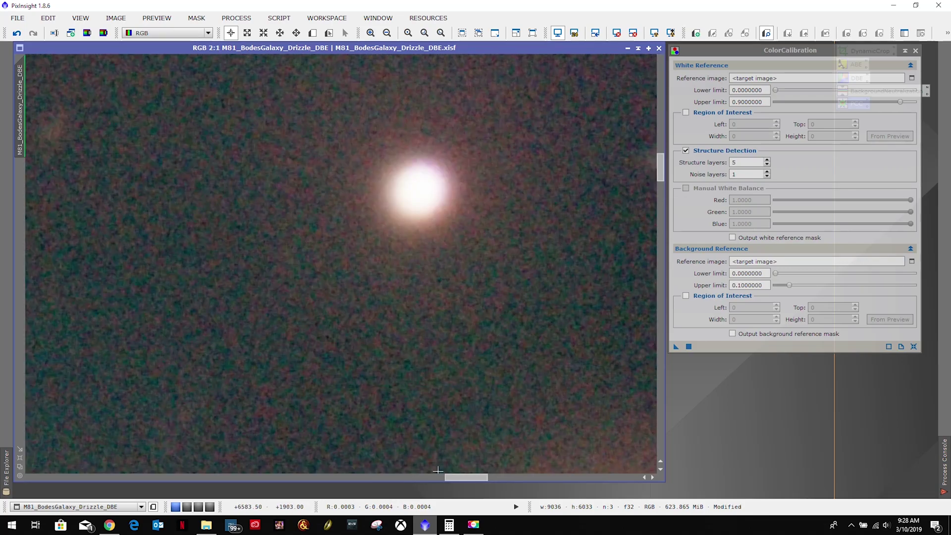
{"action": "left_click_drag", "start_coordinate": [466, 477], "coordinate": [617, 477]}
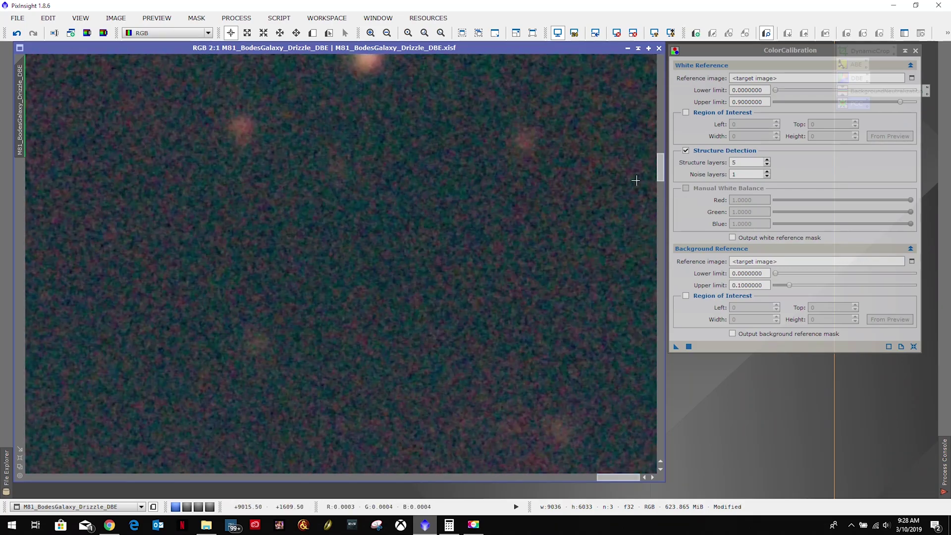
{"action": "left_click_drag", "start_coordinate": [662, 174], "coordinate": [660, 115]}
{"action": "scroll", "coordinate": [562, 181], "scroll_direction": "down", "scroll_amount": 1}
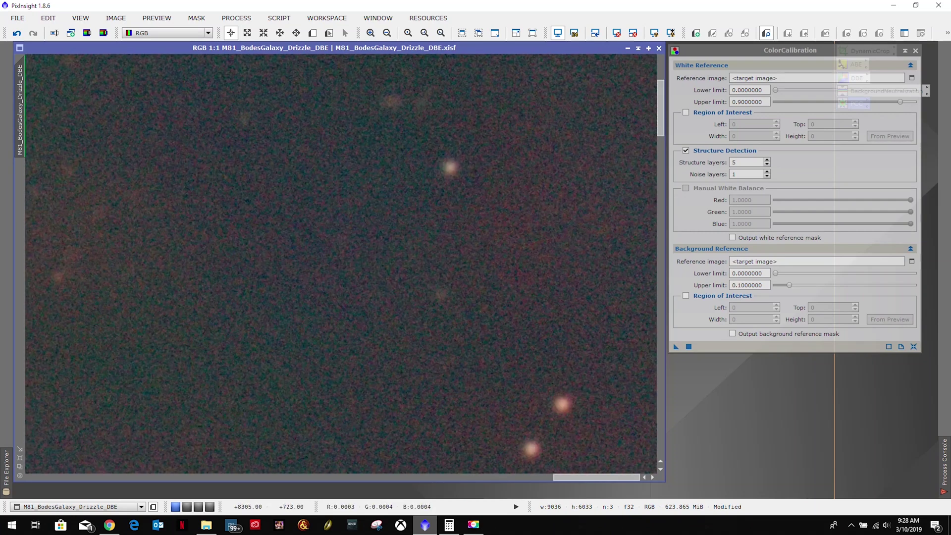
Draw Preview01 over star-free dark sky, check its pixel values, then return to the main image.
{"action": "left_click", "coordinate": [313, 33]}
{"action": "left_click_drag", "start_coordinate": [306, 341], "coordinate": [434, 431]}
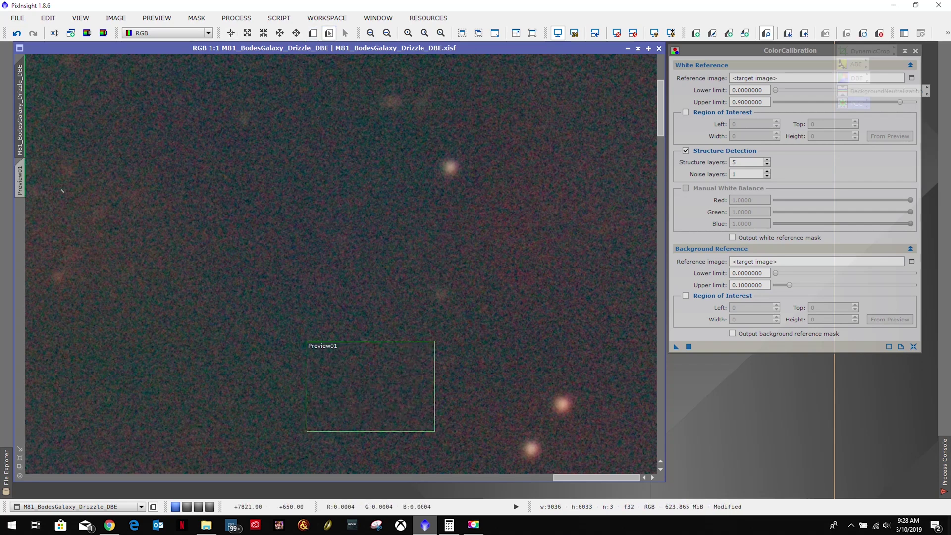
{"action": "left_click", "coordinate": [21, 176]}
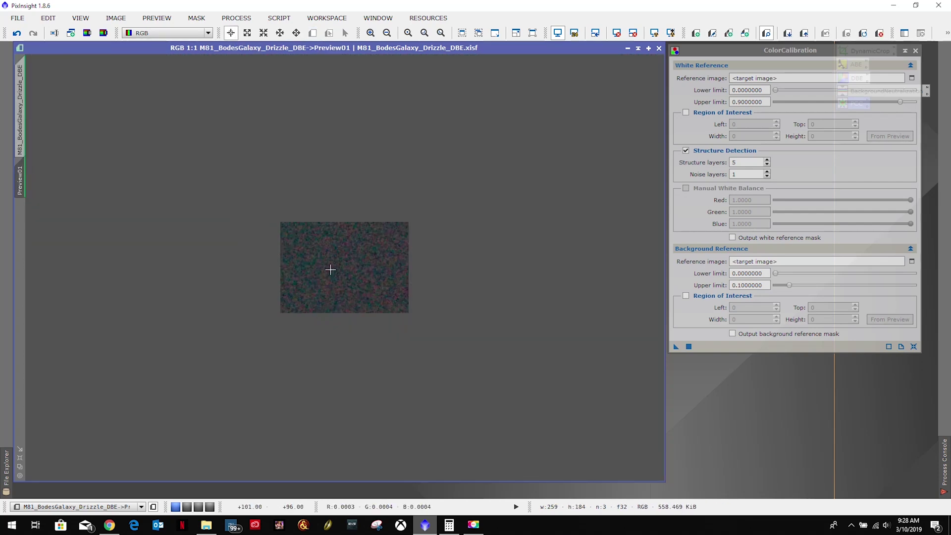
{"action": "left_click_drag", "start_coordinate": [328, 252], "coordinate": [307, 223]}
{"action": "left_click", "coordinate": [20, 106]}
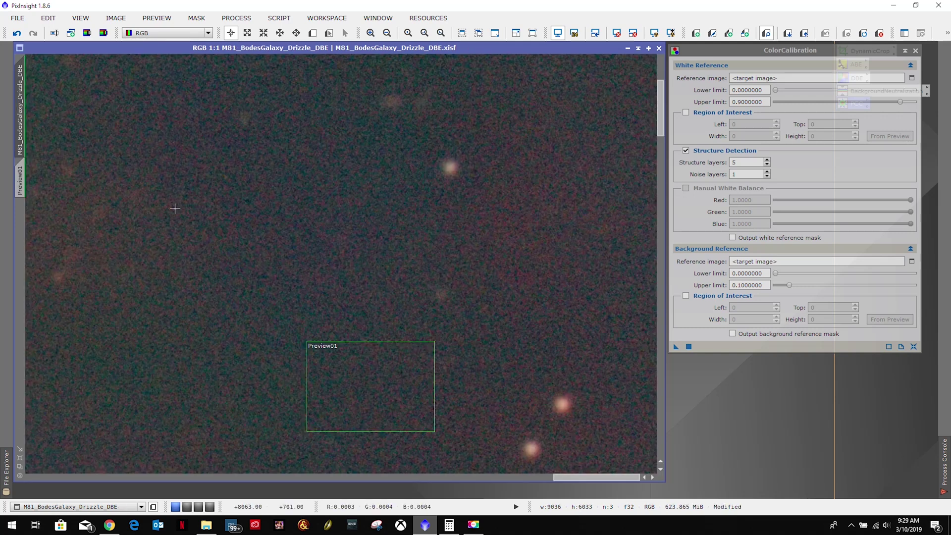
At 1:7 zoom, draw Preview02 around the galaxy core and inner spiral arms.
{"action": "scroll", "coordinate": [208, 235], "scroll_direction": "down", "scroll_amount": 5}
{"action": "scroll", "coordinate": [208, 235], "scroll_direction": "down", "scroll_amount": 2}
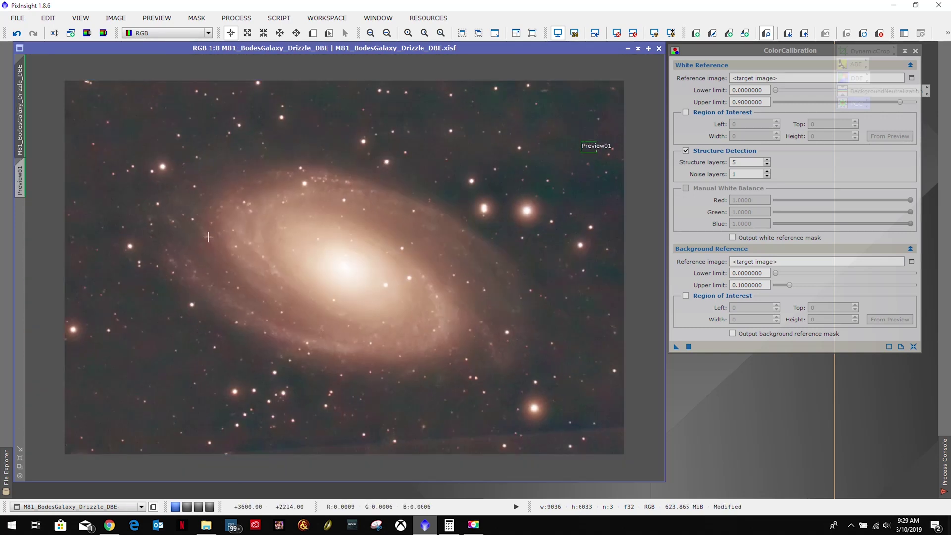
{"action": "scroll", "coordinate": [208, 237], "scroll_direction": "up", "scroll_amount": 1}
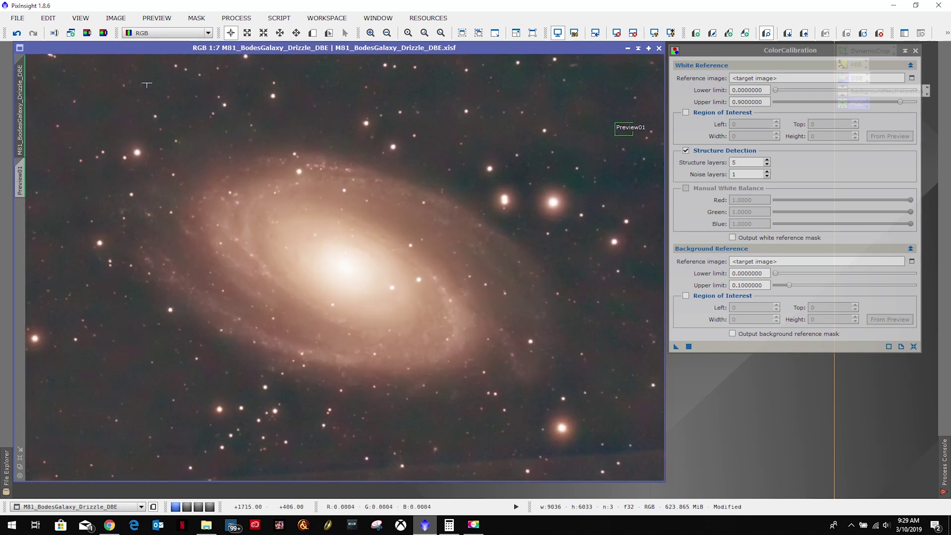
{"action": "left_click", "coordinate": [313, 33]}
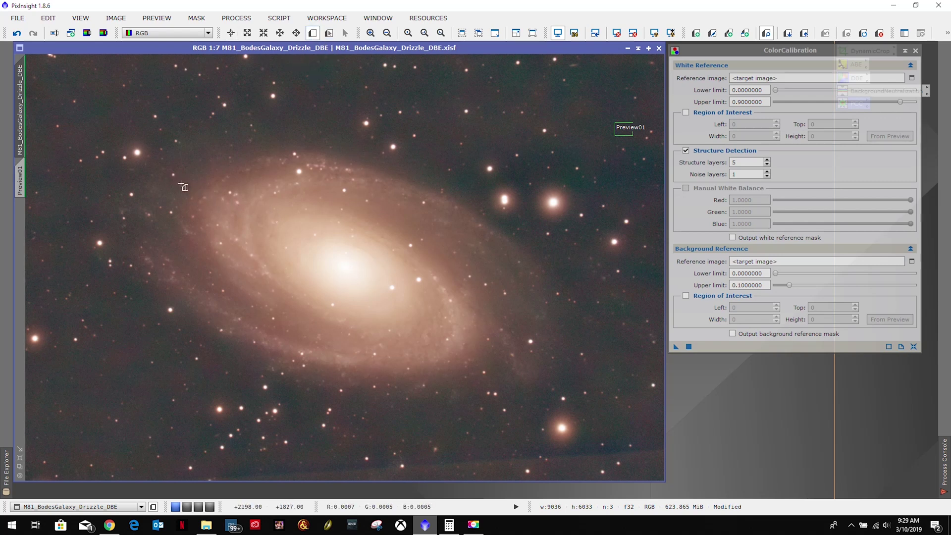
{"action": "left_click_drag", "start_coordinate": [192, 183], "coordinate": [512, 381]}
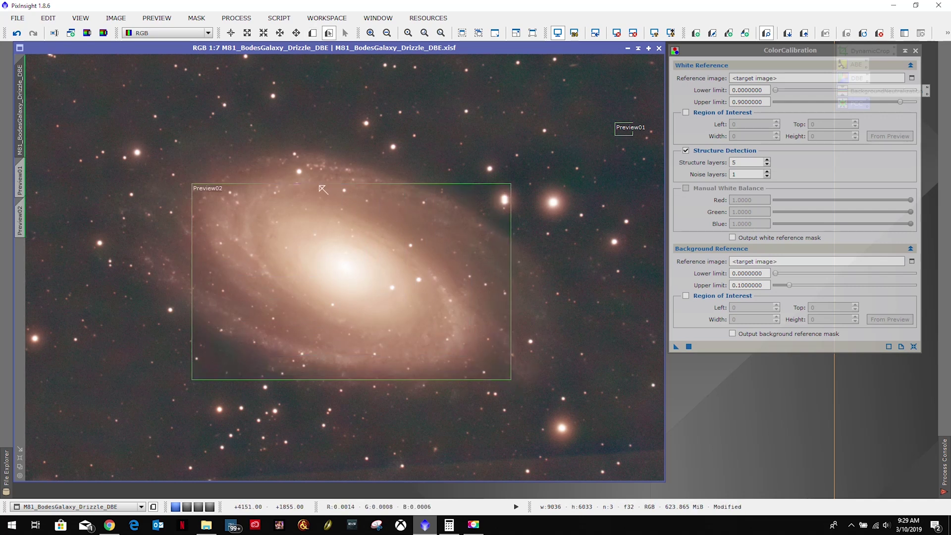
Set Preview02 as the ColorCalibration white reference image.
{"action": "left_click", "coordinate": [753, 52]}
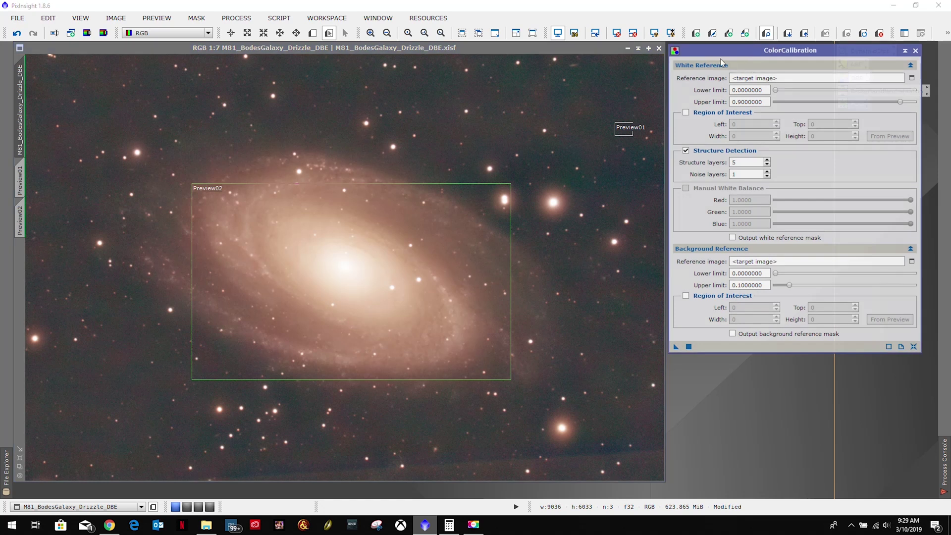
{"action": "left_click", "coordinate": [913, 79]}
{"action": "left_click", "coordinate": [483, 245]}
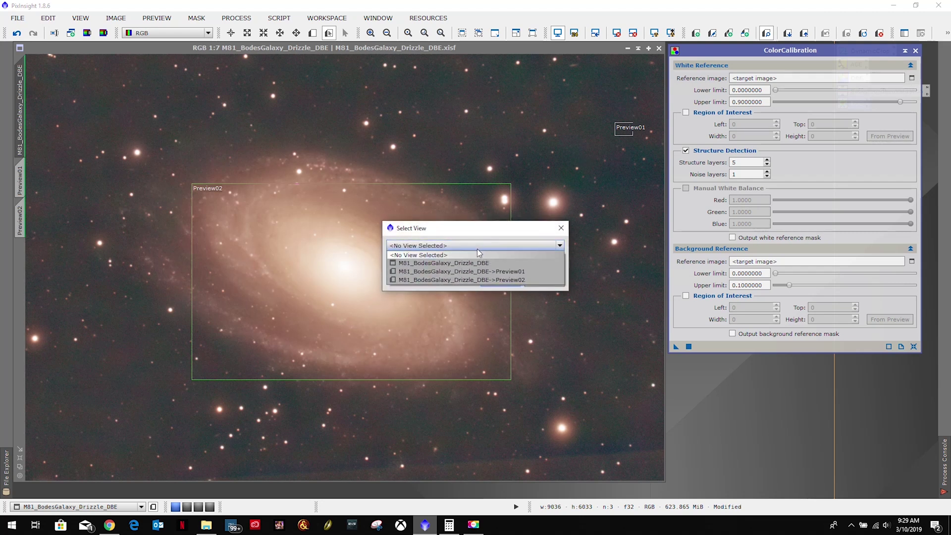
{"action": "left_click", "coordinate": [480, 281]}
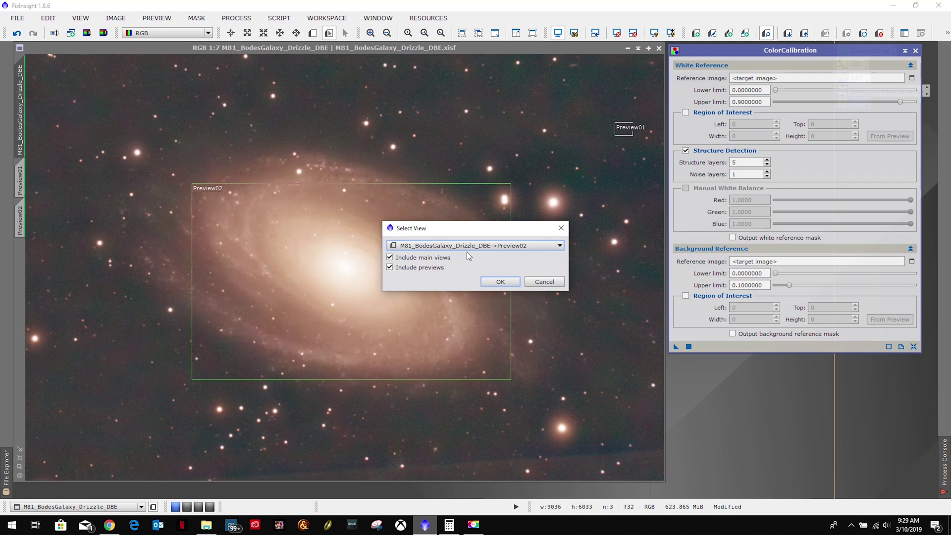
{"action": "left_click", "coordinate": [500, 282]}
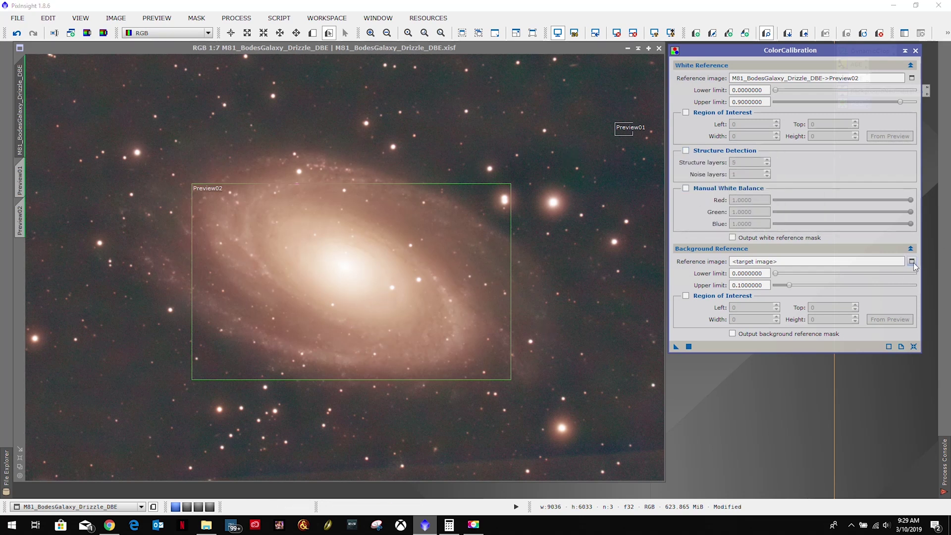
Set Preview01 as the background reference image.
{"action": "left_click", "coordinate": [912, 262]}
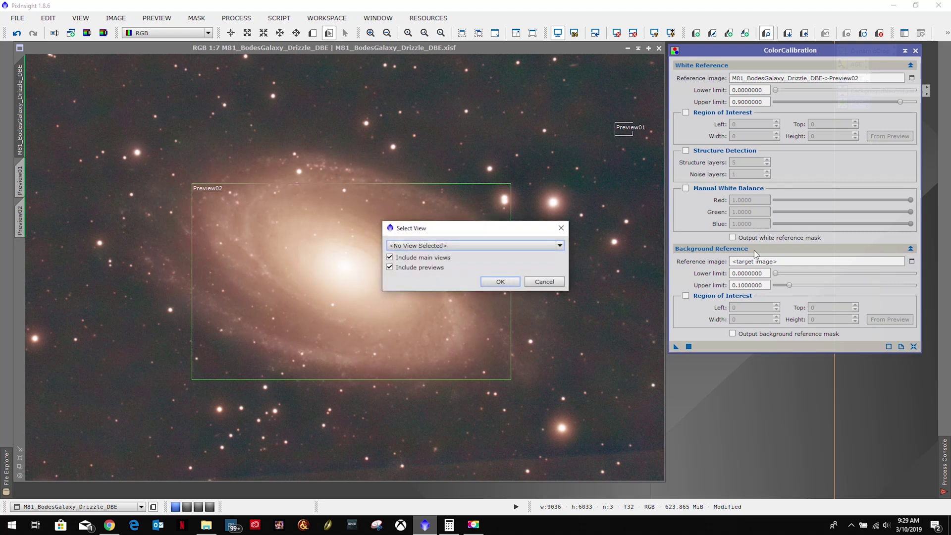
{"action": "left_click", "coordinate": [459, 245]}
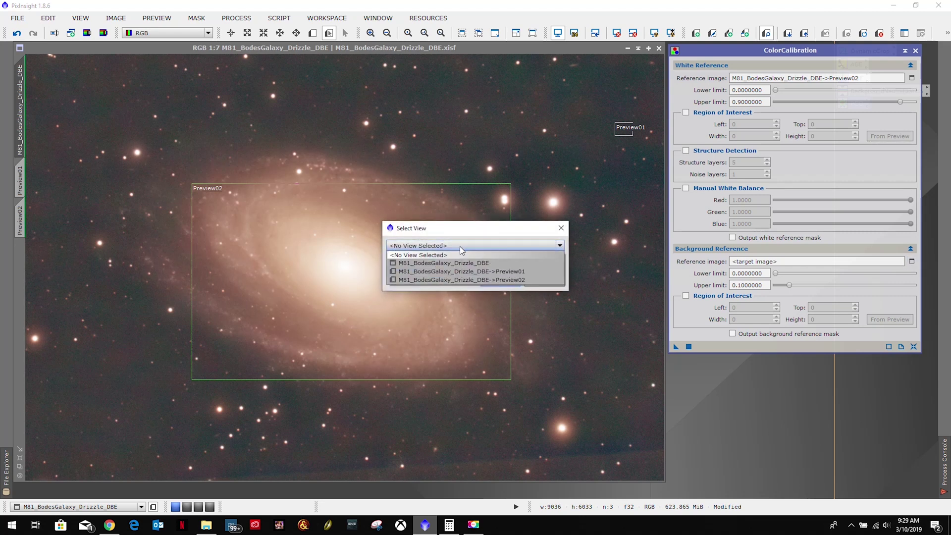
{"action": "left_click", "coordinate": [479, 271]}
{"action": "left_click", "coordinate": [499, 282]}
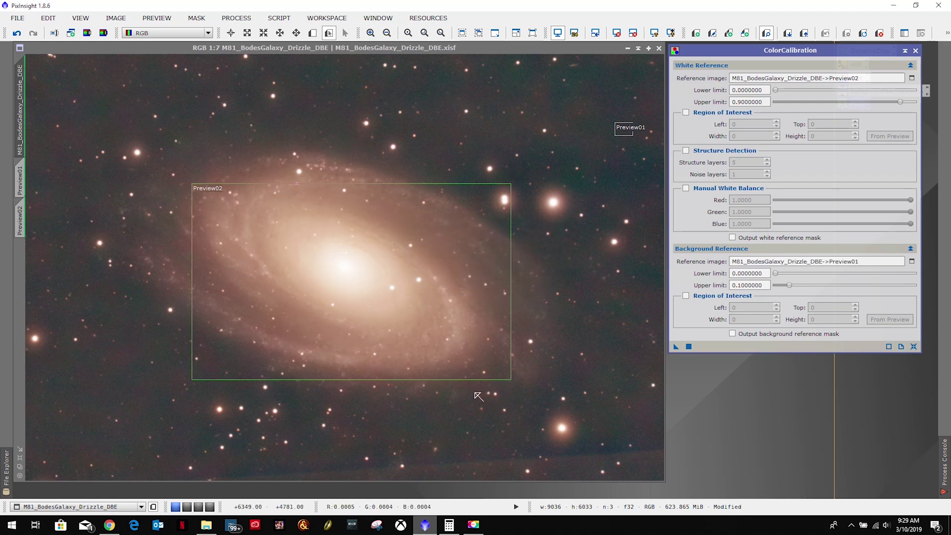
{"action": "left_click", "coordinate": [473, 526]}
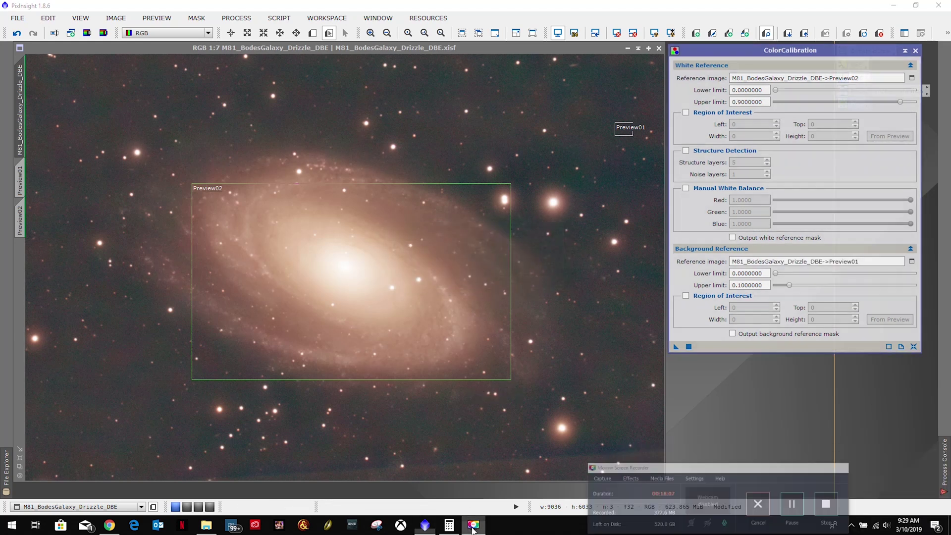
Drag a ColorCalibration new instance onto the M81 image to neutralise its brown cast.
{"action": "left_click_drag", "start_coordinate": [792, 51], "coordinate": [139, 49]}
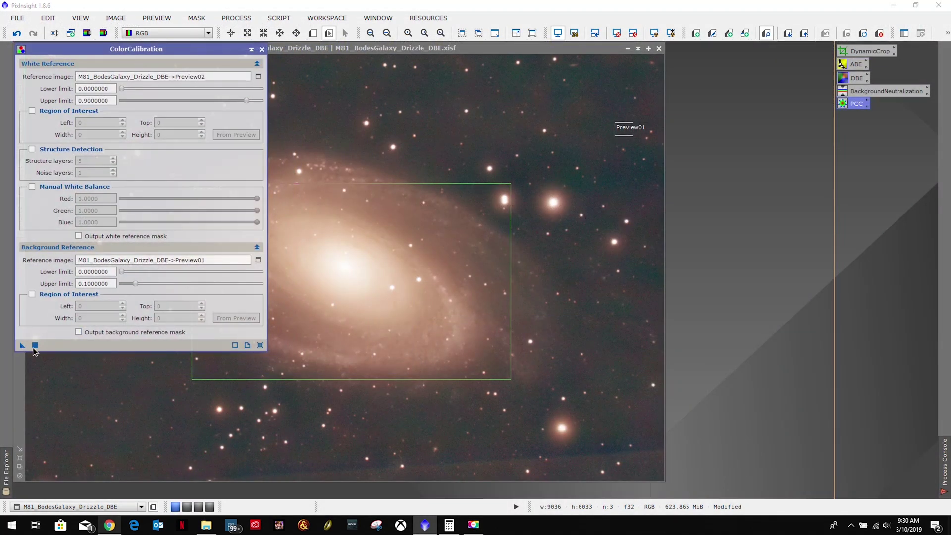
{"action": "left_click_drag", "start_coordinate": [22, 345], "coordinate": [382, 420]}
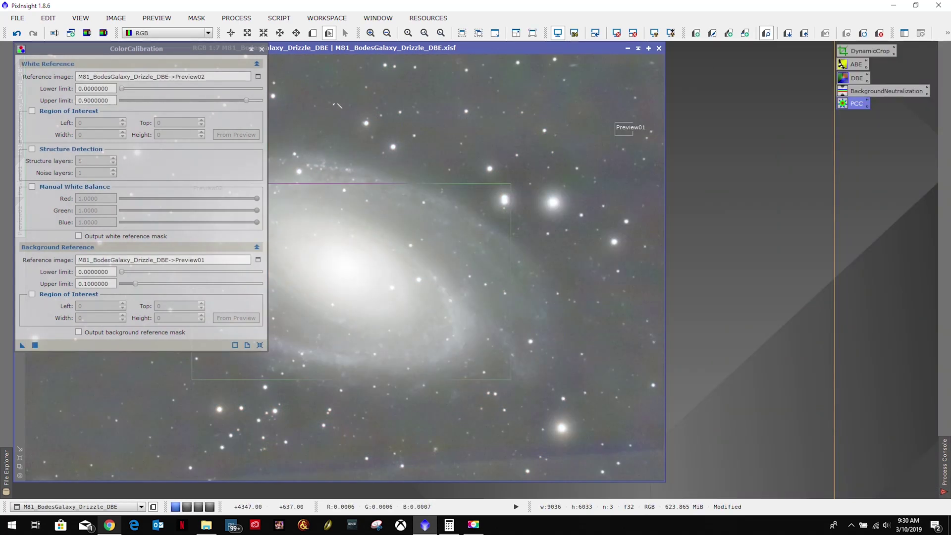
{"action": "left_click_drag", "start_coordinate": [169, 48], "coordinate": [825, 47]}
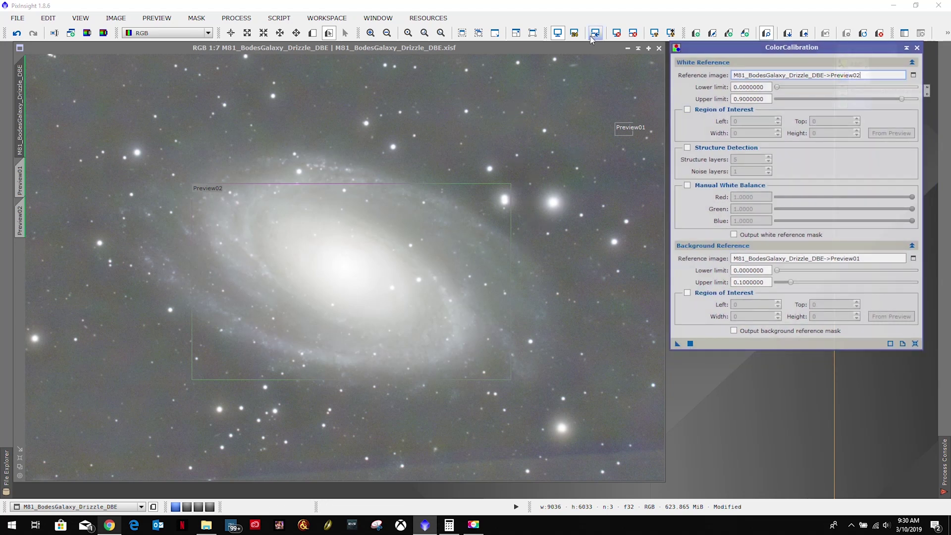
Reset the screen transfer function and auto-stretch the calibrated M81 image.
{"action": "left_click", "coordinate": [630, 35]}
{"action": "left_click", "coordinate": [654, 33]}
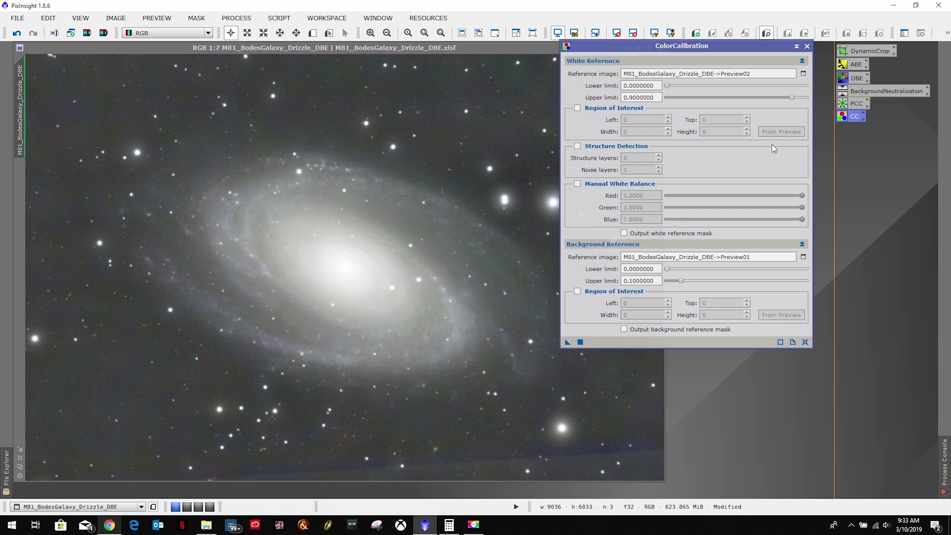
{"action": "left_click", "coordinate": [807, 46]}
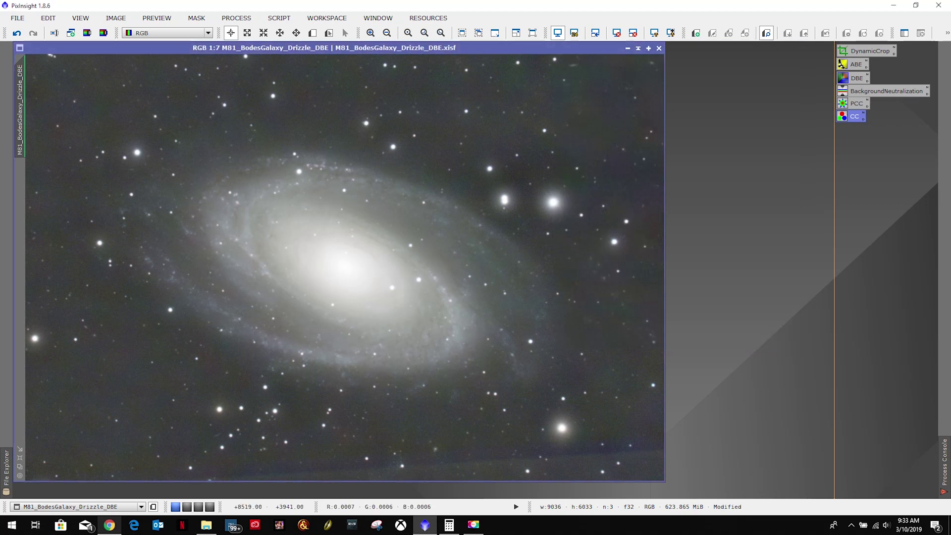